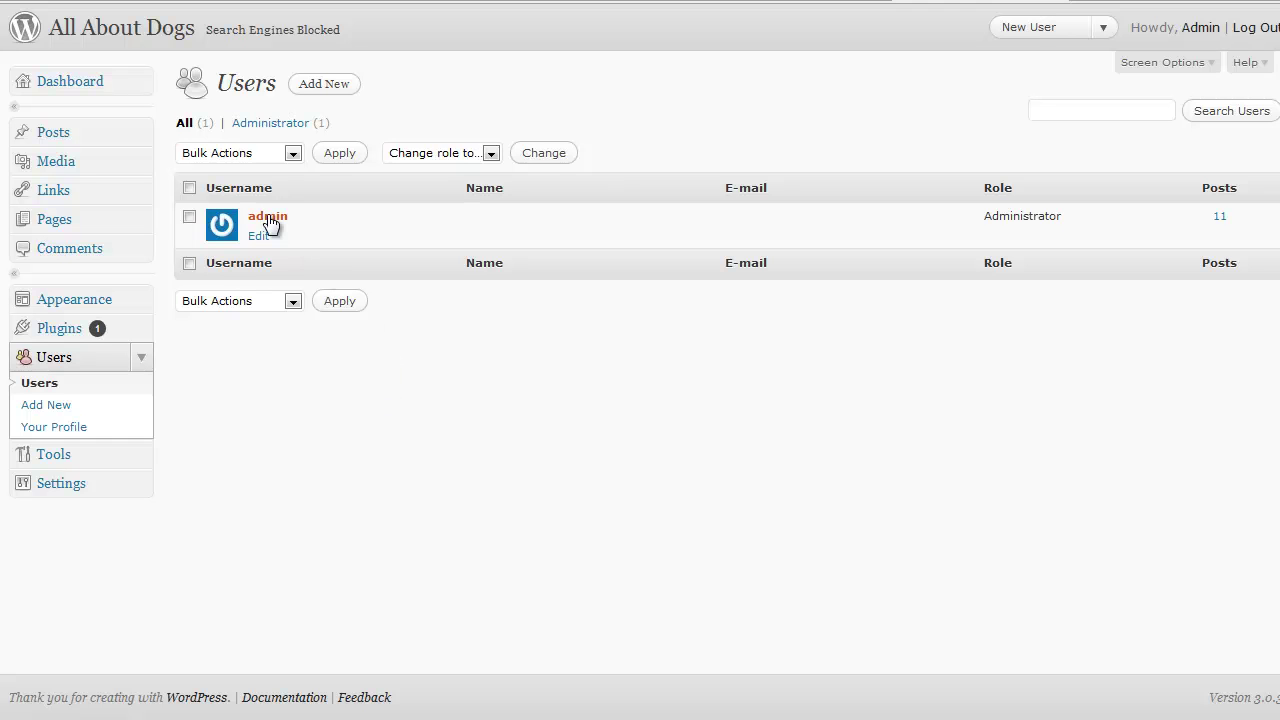
# - Look through your own profile's personal options, name and contact fields, then return to the Users list
pyautogui.click(77, 432)
pyautogui.scroll(-2, 352, 430)
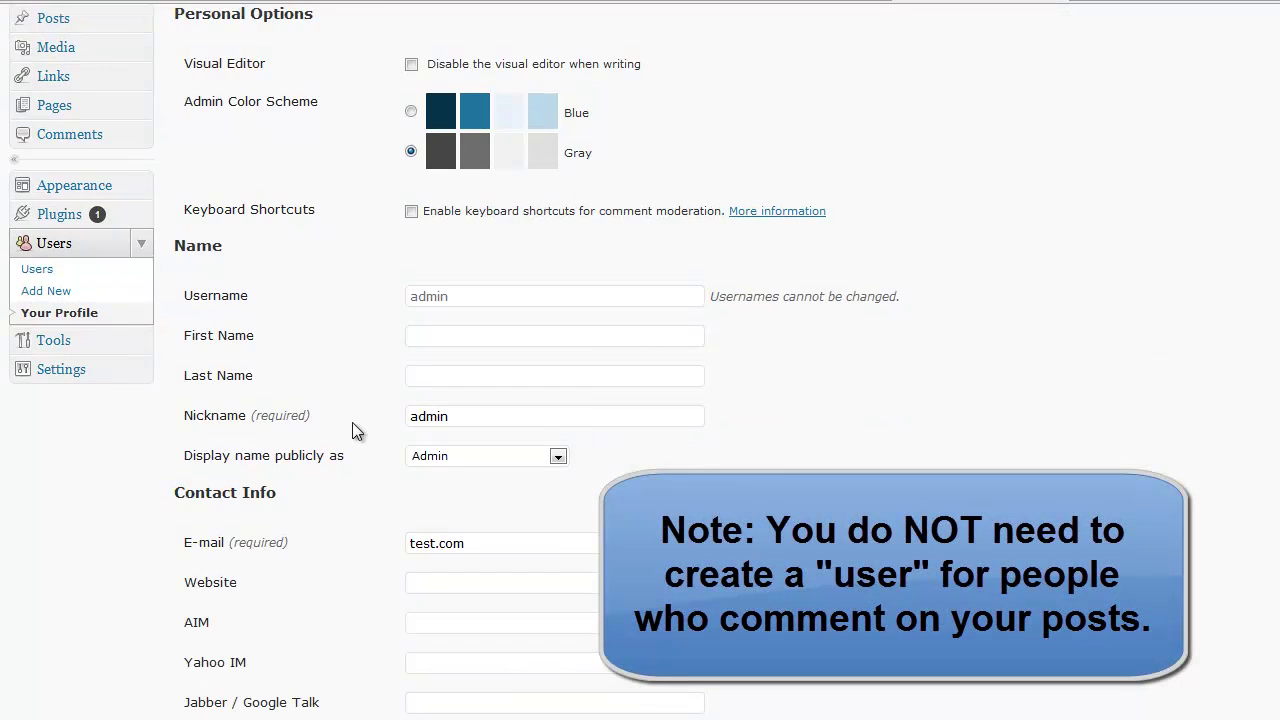
pyautogui.scroll(-5, 356, 428)
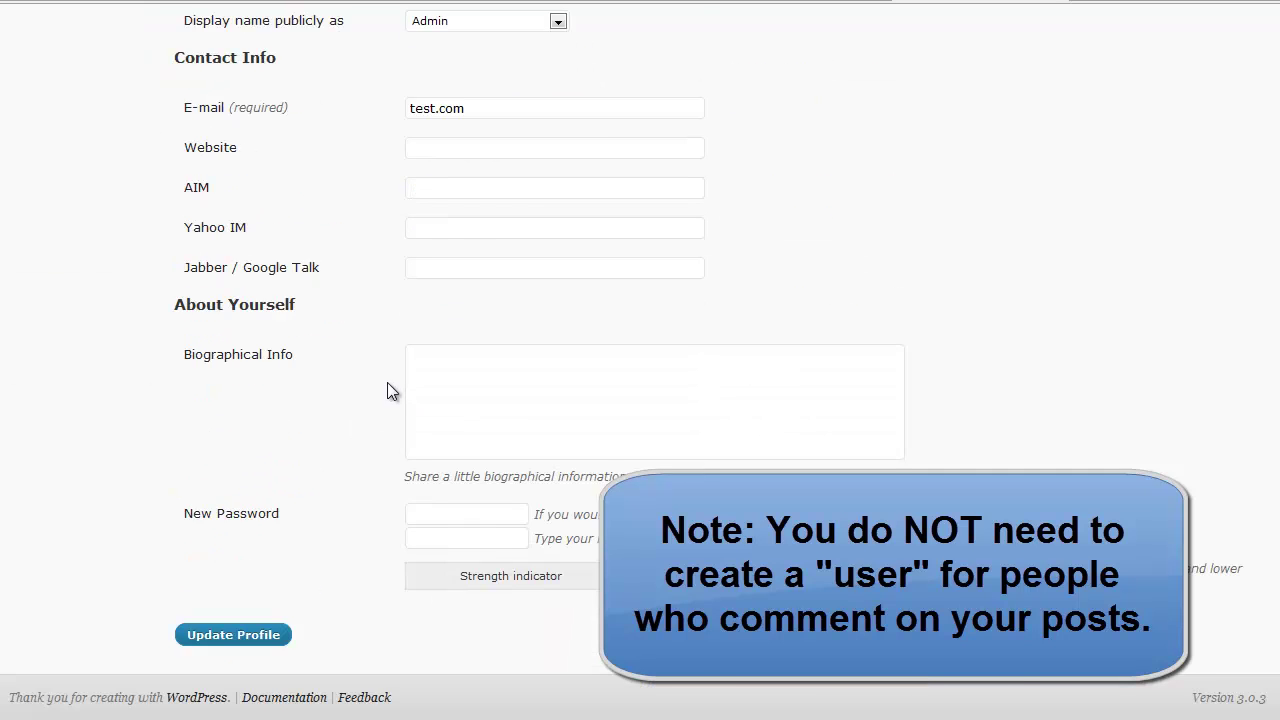
pyautogui.scroll(2, 388, 383)
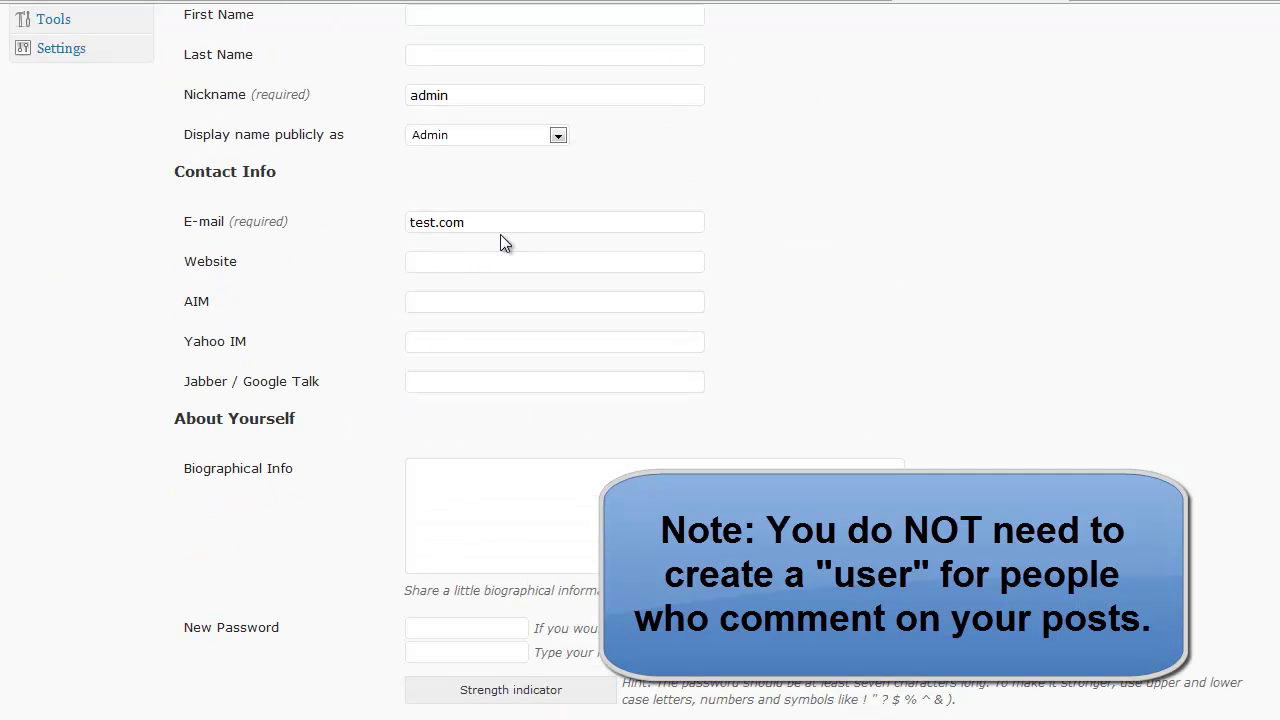
pyautogui.scroll(-2, 512, 345)
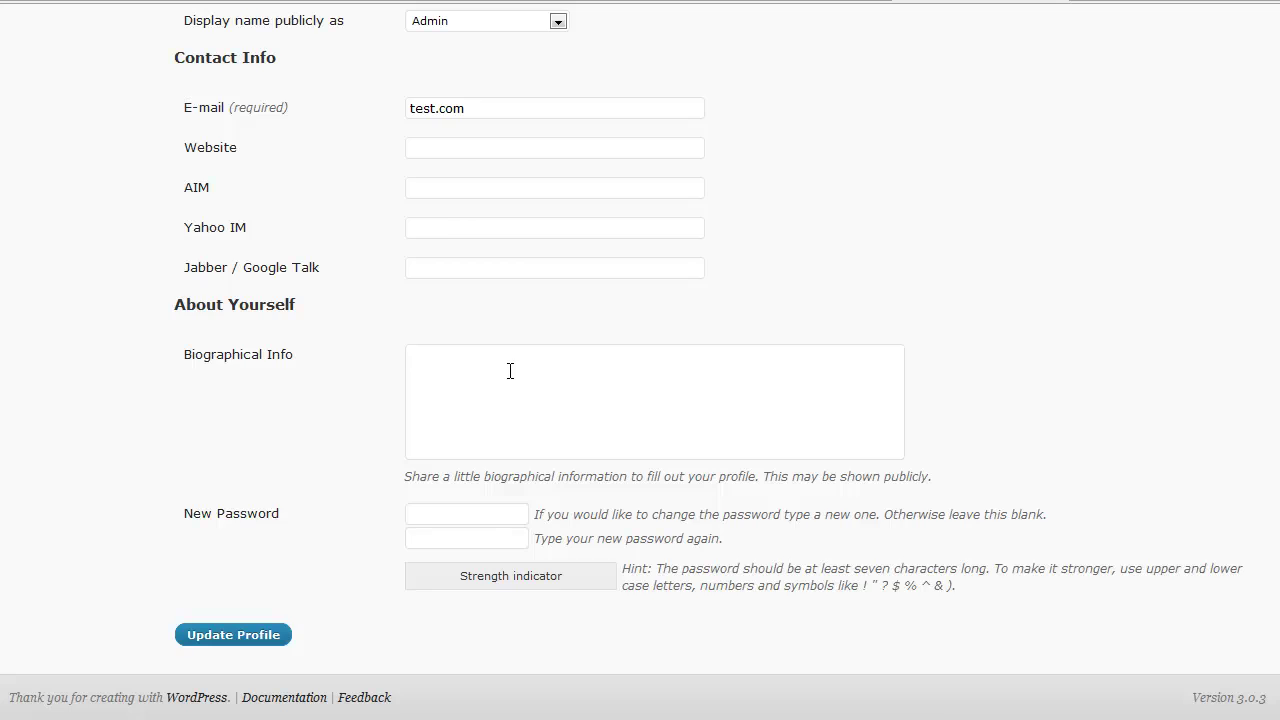
pyautogui.scroll(6, 510, 371)
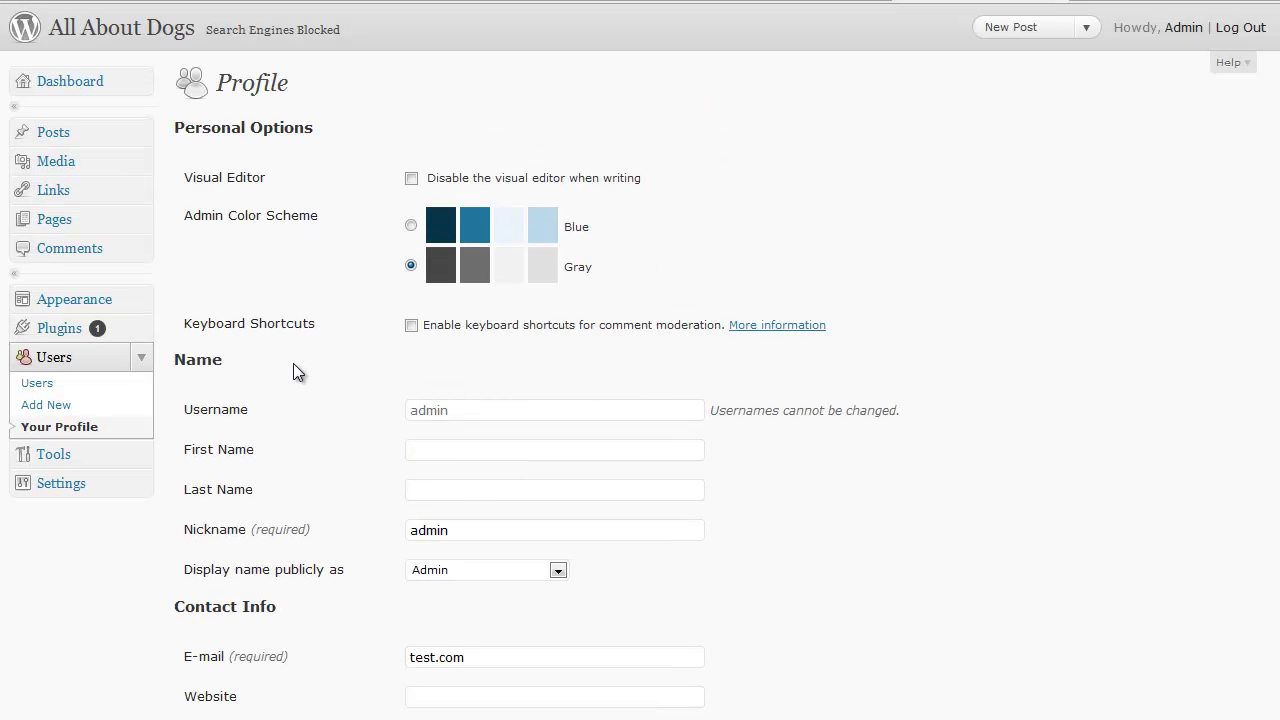
pyautogui.click(76, 362)
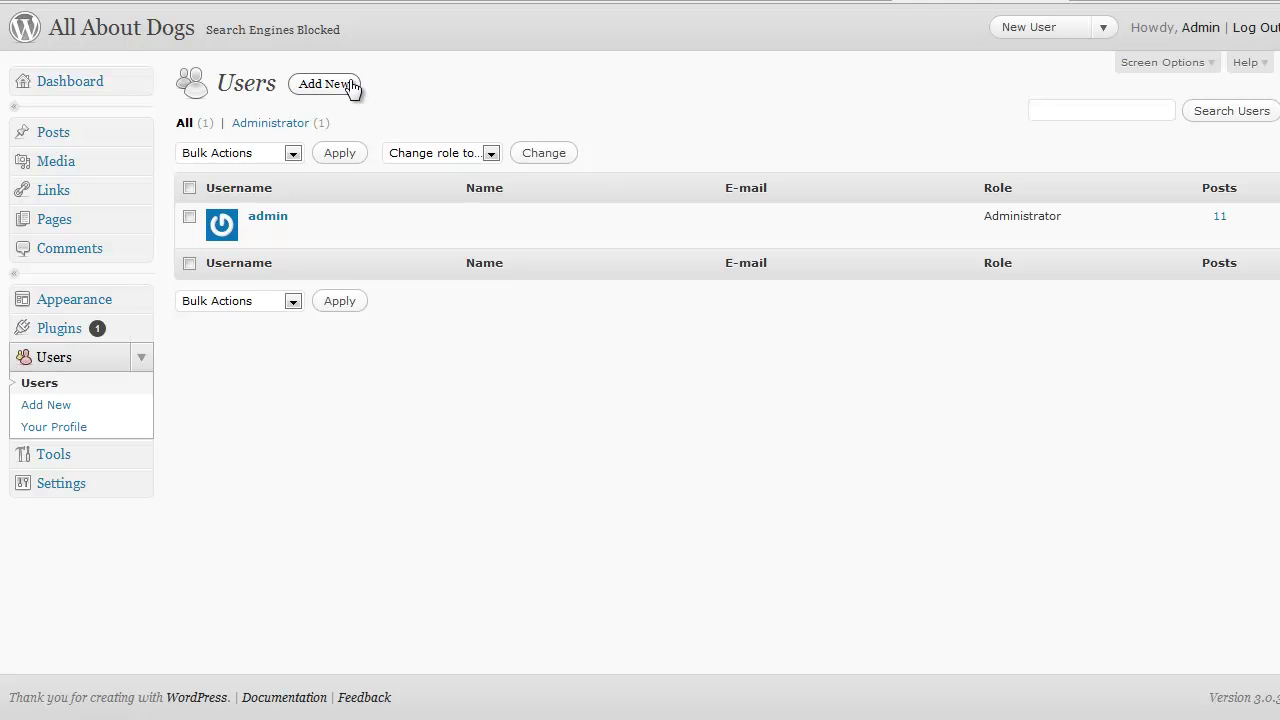
# - Drag-select near the Users heading, then cancel it with Escape
pyautogui.moveTo(392, 80)
pyautogui.mouseDown()
pyautogui.moveTo(280, 94)
pyautogui.moveTo(376, 88)
pyautogui.moveTo(355, 84)
pyautogui.mouseUp()
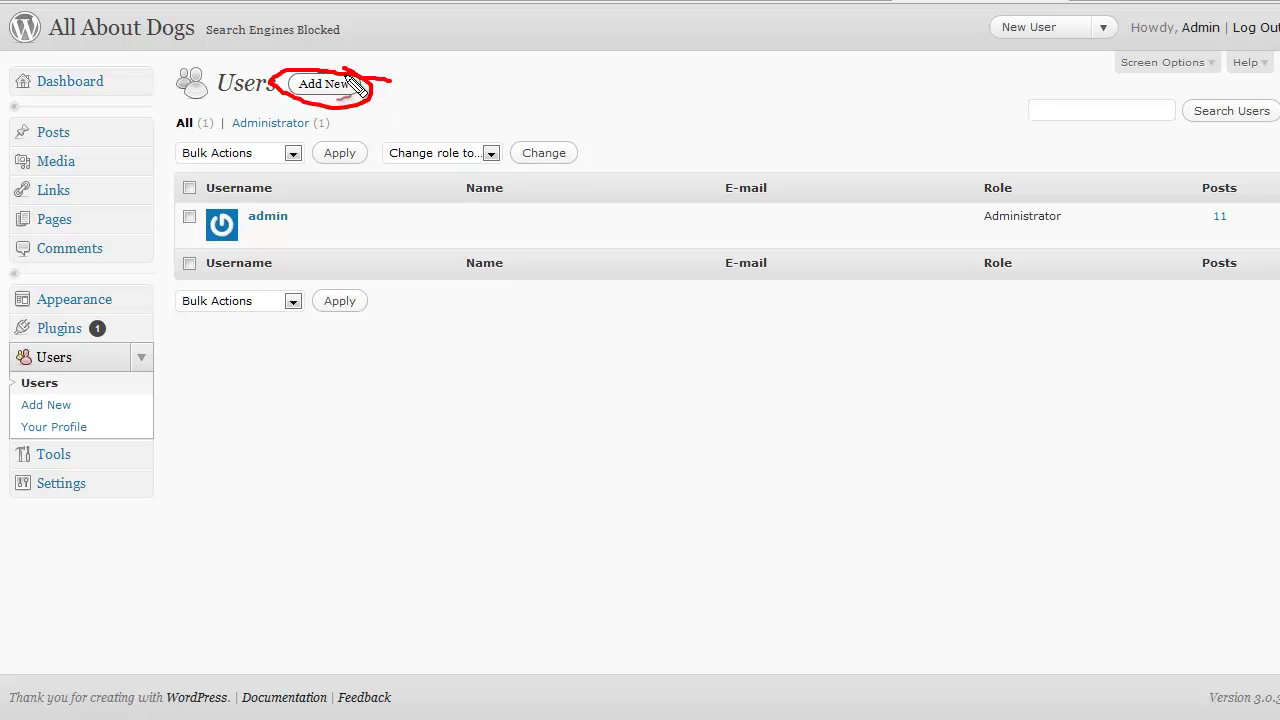
pyautogui.press('Escape')
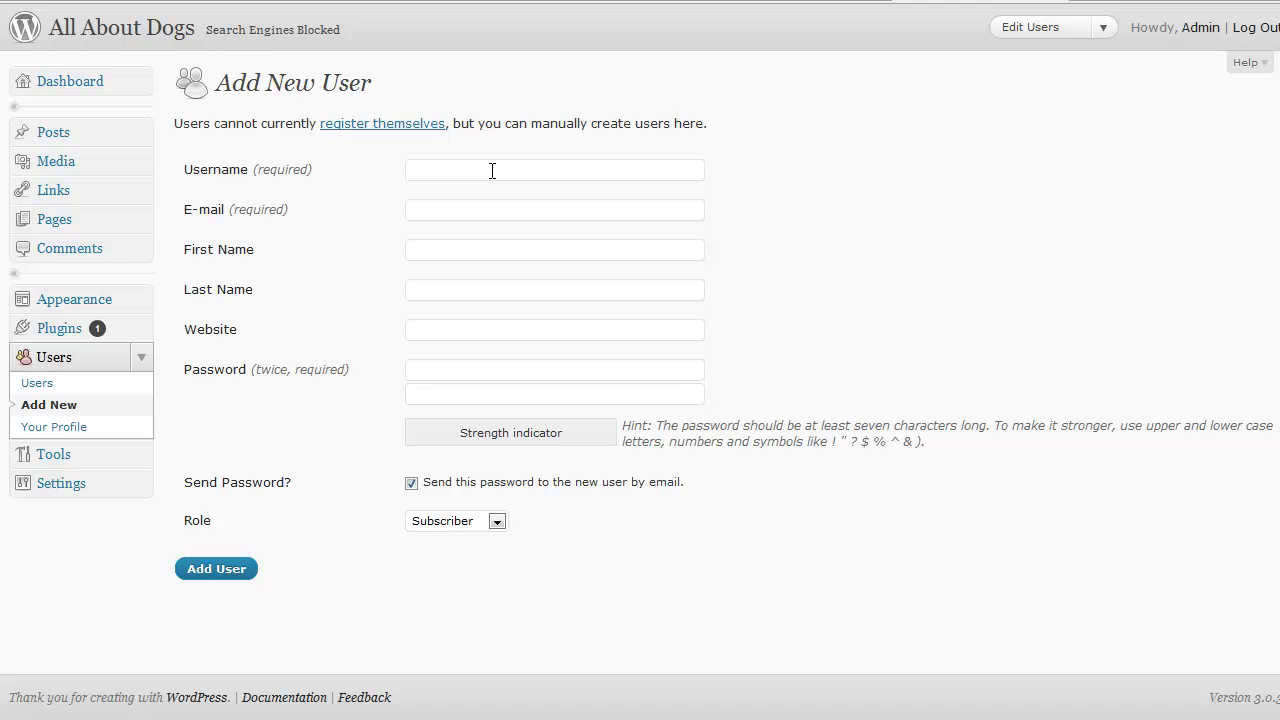
# - Enter the new user's capitalised username, e-mail address and first name
pyautogui.write('maggie')
pyautogui.press('BackSpace')
pyautogui.press('BackSpace')
pyautogui.press('BackSpace')
pyautogui.press('BackSpace')
pyautogui.press('BackSpace')
pyautogui.press('BackSpace')
pyautogui.write('Maggie')
pyautogui.press('Tab')
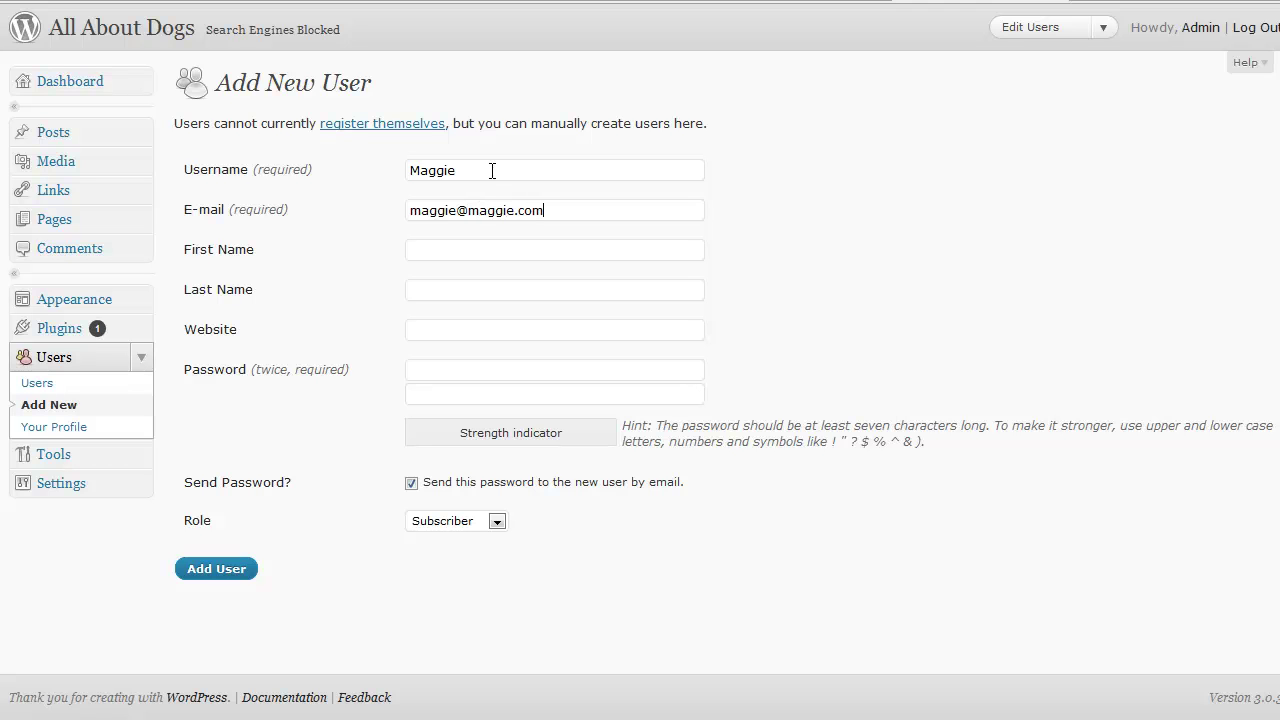
pyautogui.write('Maggie')
pyautogui.press('Tab')
# - Enter the same short four-character password in both password fields
pyautogui.click(447, 368)
pyautogui.write('abcdefg')
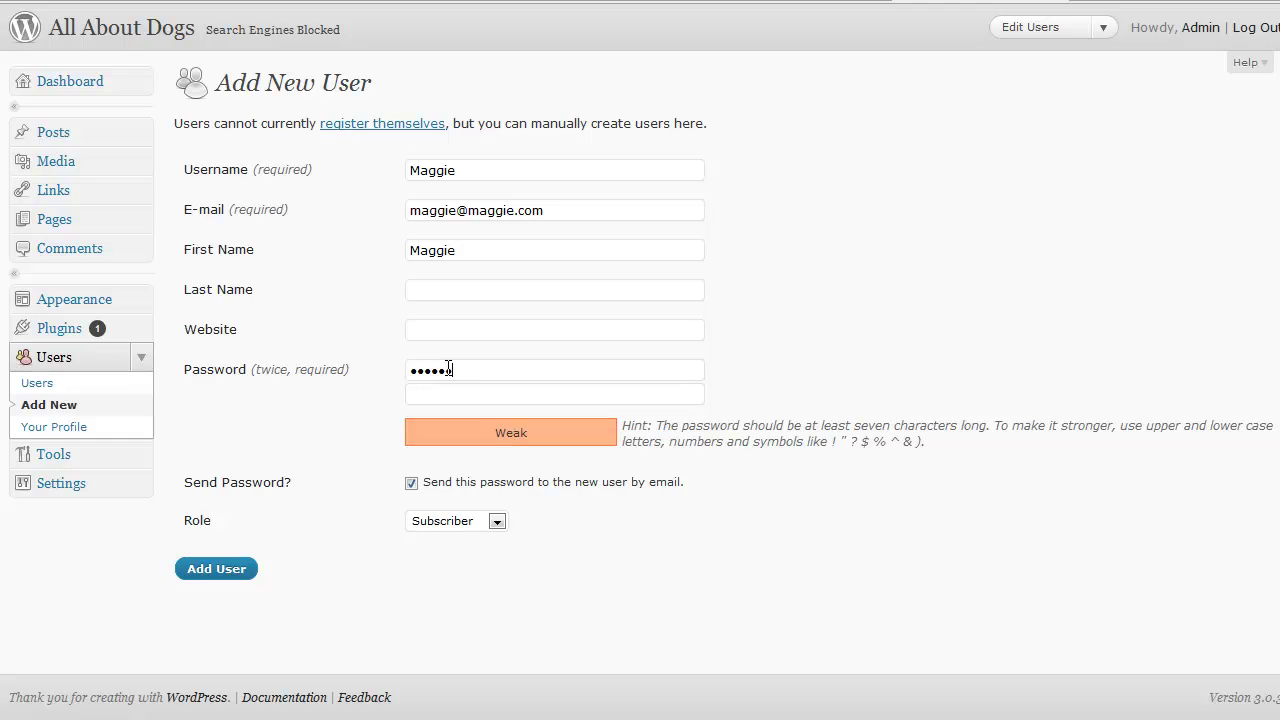
pyautogui.press('BackSpace')
pyautogui.press('BackSpace')
pyautogui.press('BackSpace')
pyautogui.press('BackSpace')
pyautogui.press('BackSpace')
pyautogui.press('BackSpace')
pyautogui.press('BackSpace')
pyautogui.write('abcd')
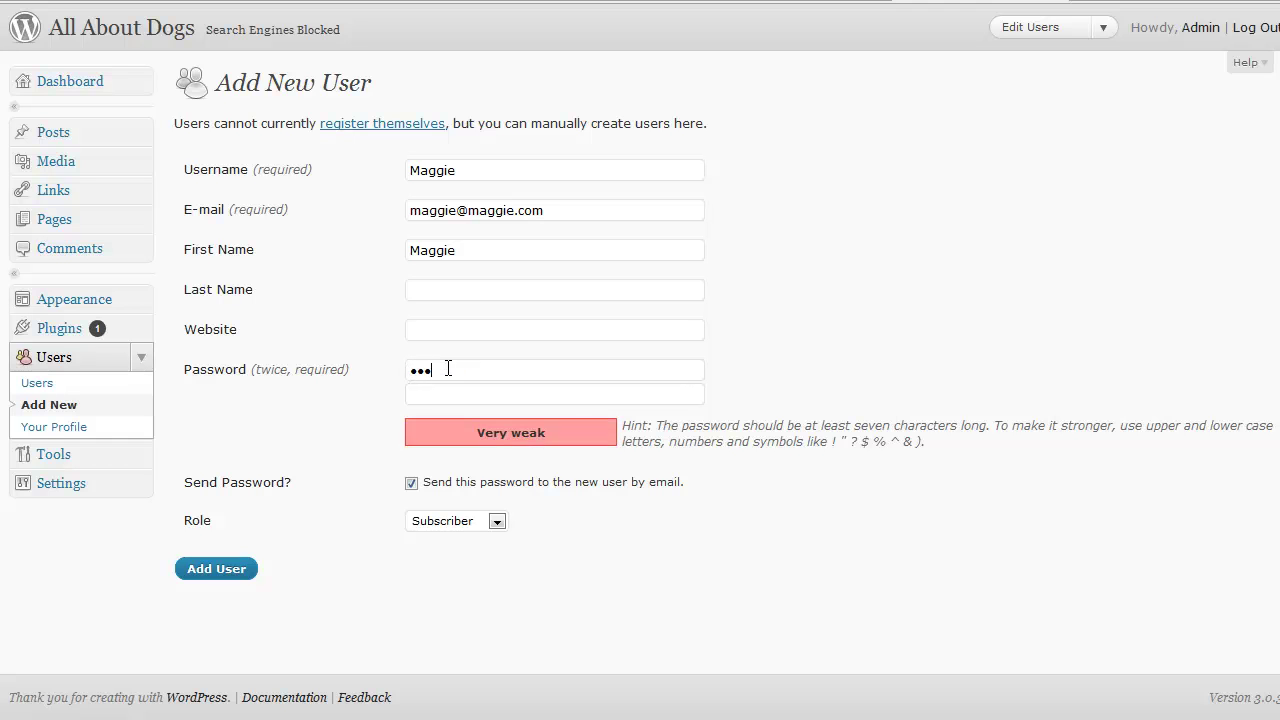
pyautogui.press('Tab')
pyautogui.write('abcd')
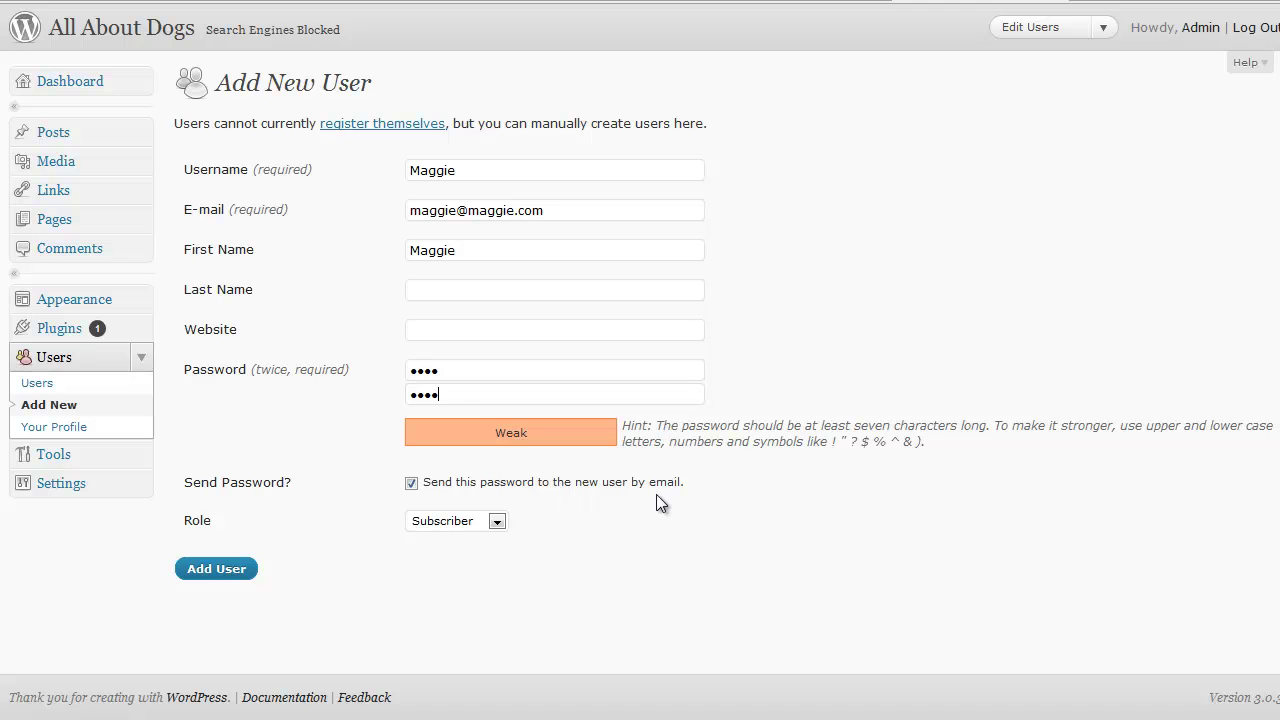
# - Turn off the password e-mail, set the role to Author, add the user, and dismiss the save-login bar
pyautogui.click(411, 483)
pyautogui.click(494, 522)
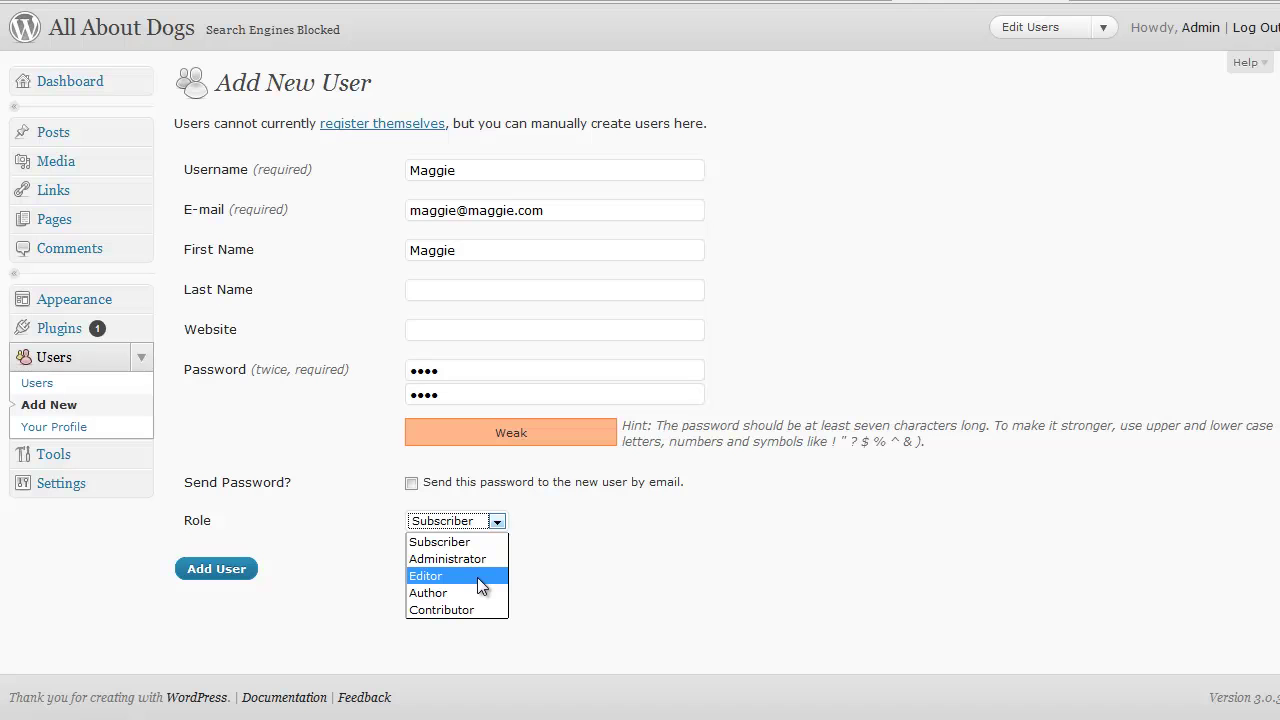
pyautogui.click(477, 590)
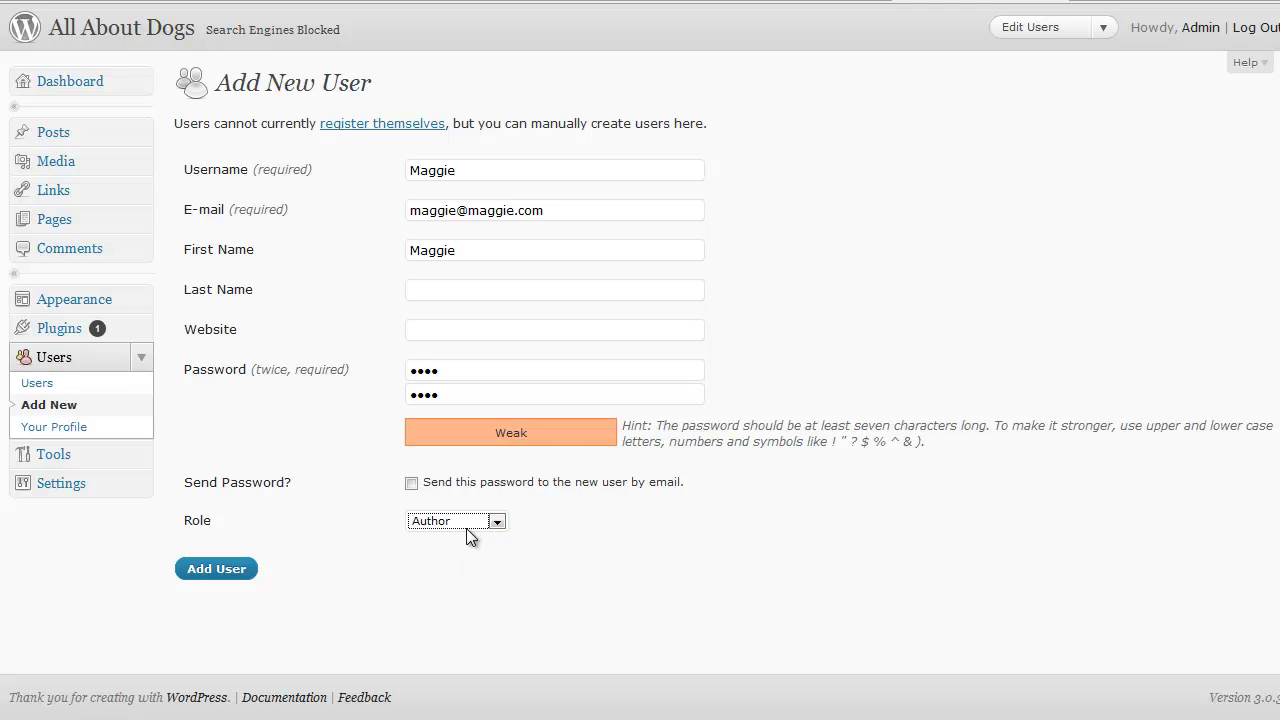
pyautogui.click(249, 570)
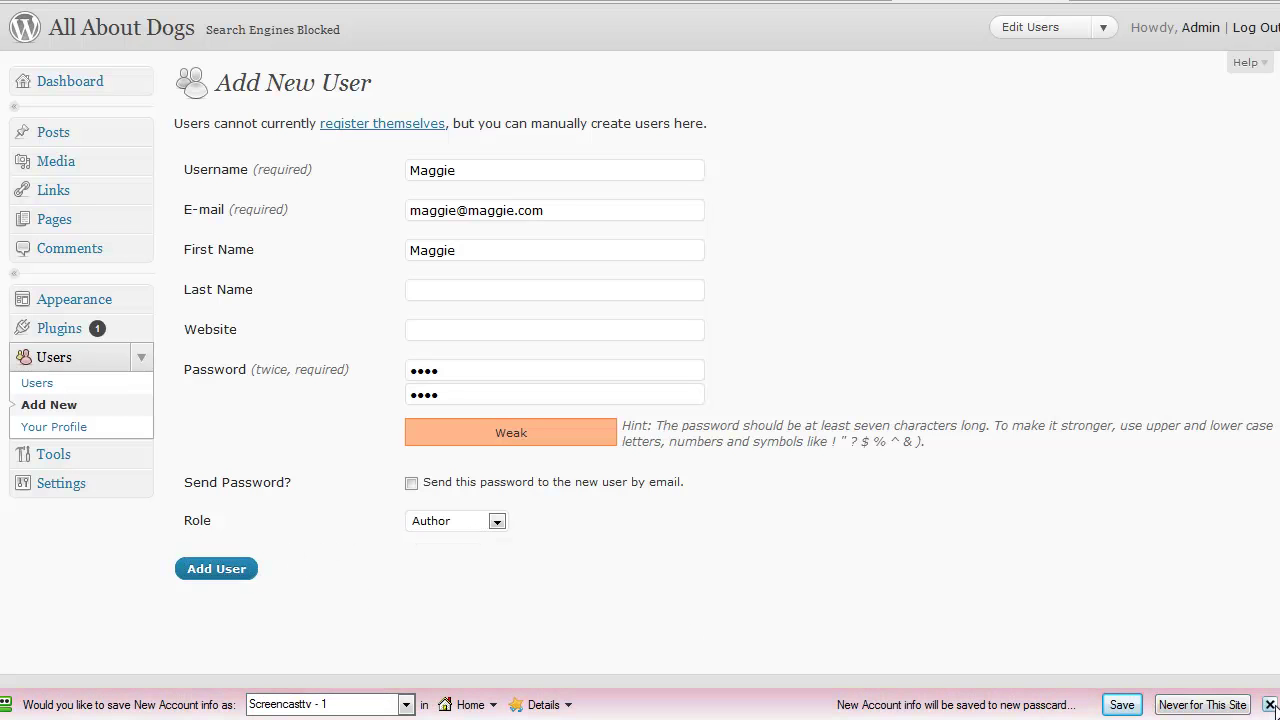
pyautogui.click(1270, 705)
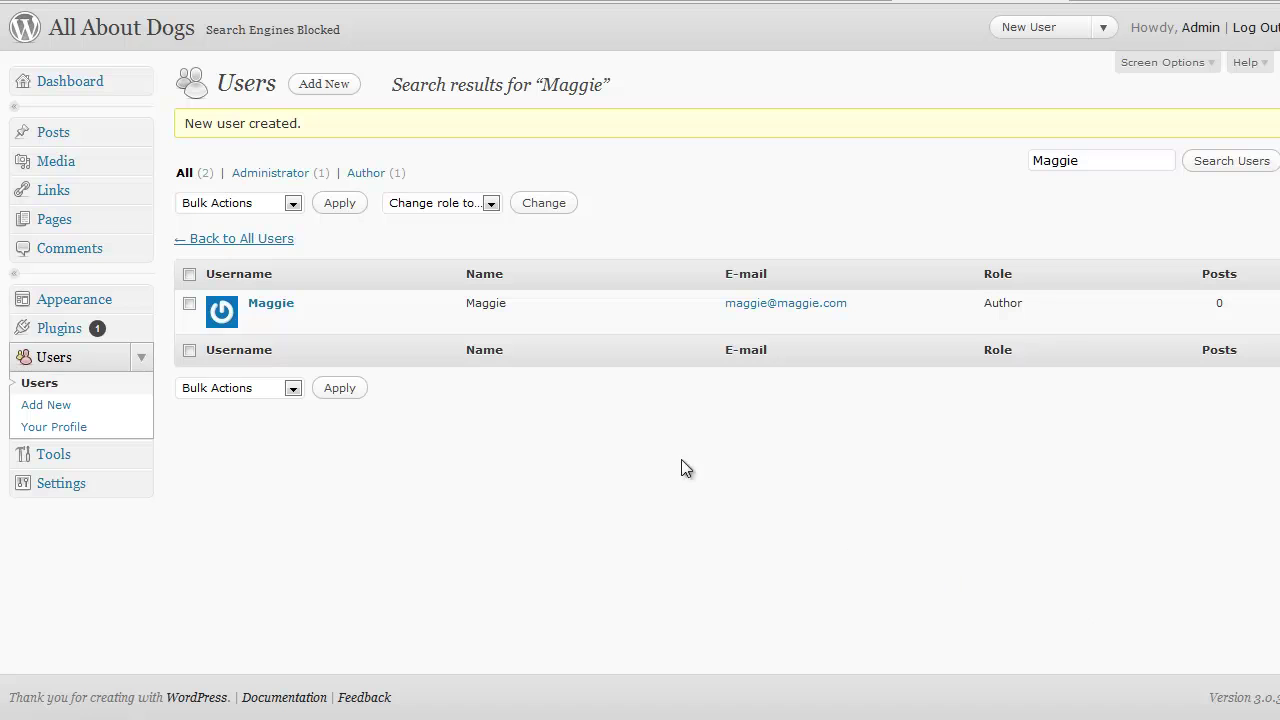
# - Return to All Users, look over the new user's edit profile, then go back to the list
pyautogui.click(278, 244)
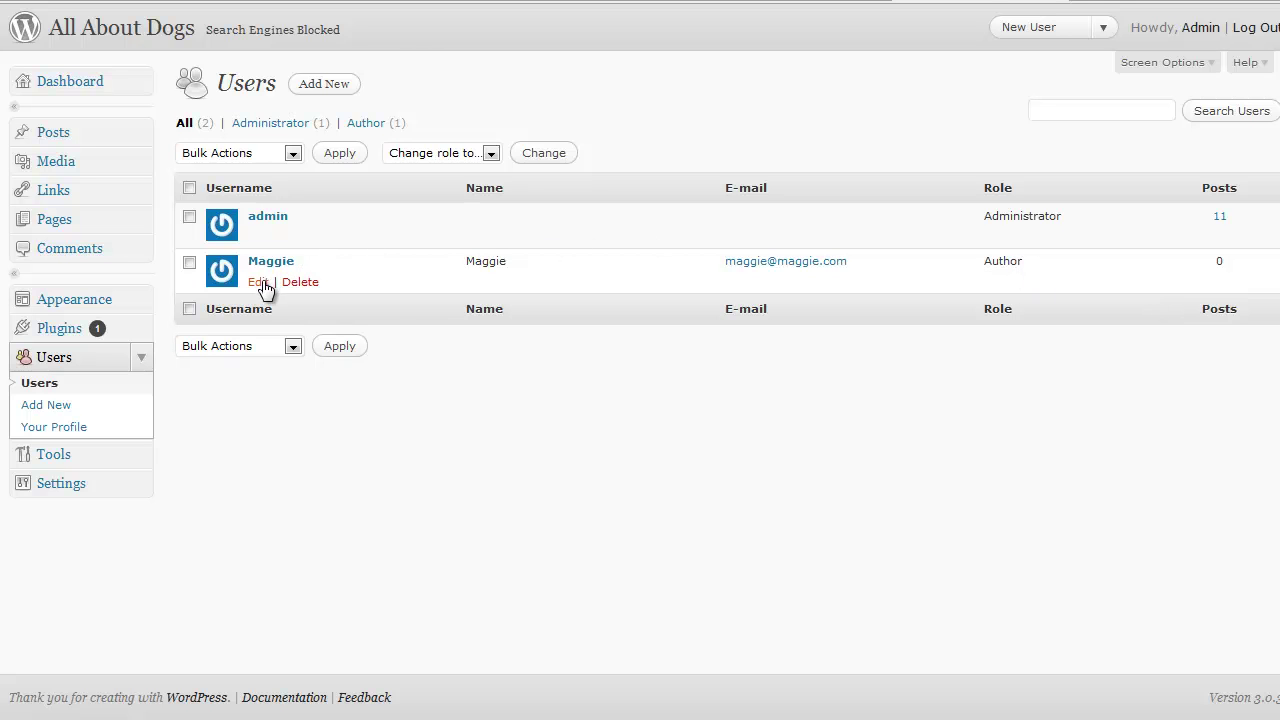
pyautogui.click(258, 282)
pyautogui.scroll(-3, 272, 320)
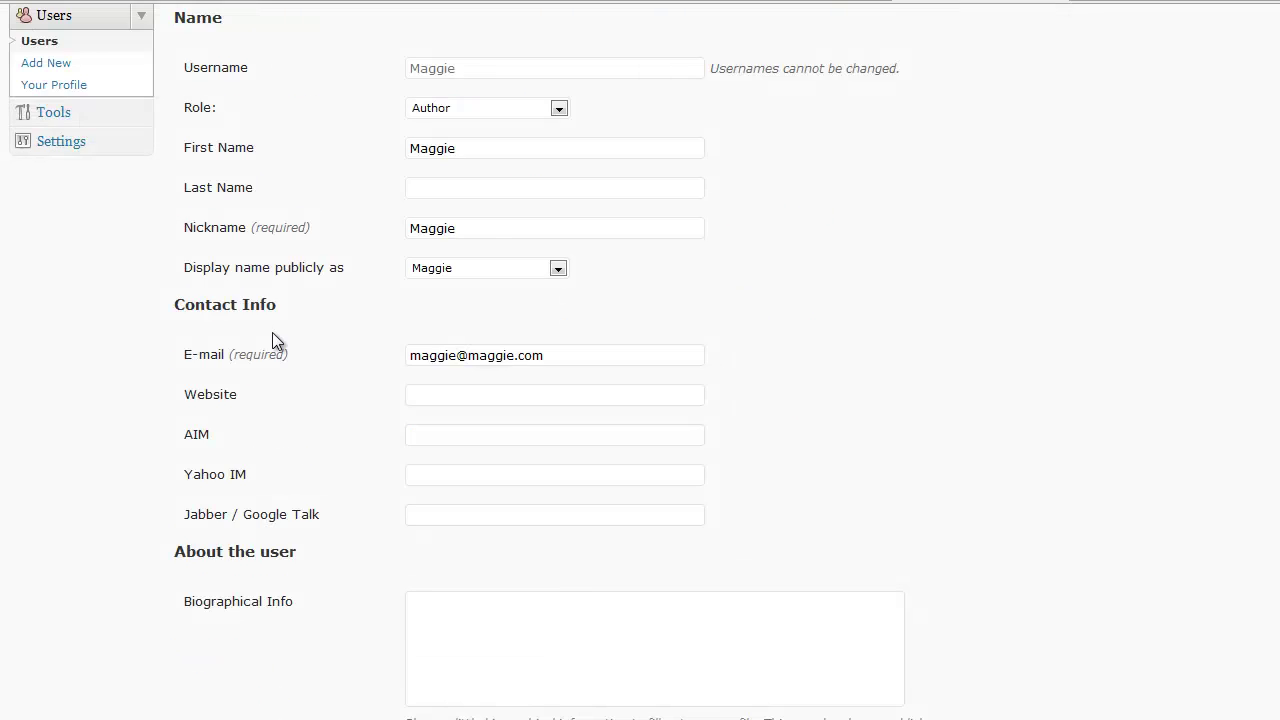
pyautogui.scroll(-1, 276, 342)
pyautogui.scroll(-1, 551, 318)
pyautogui.scroll(5, 555, 320)
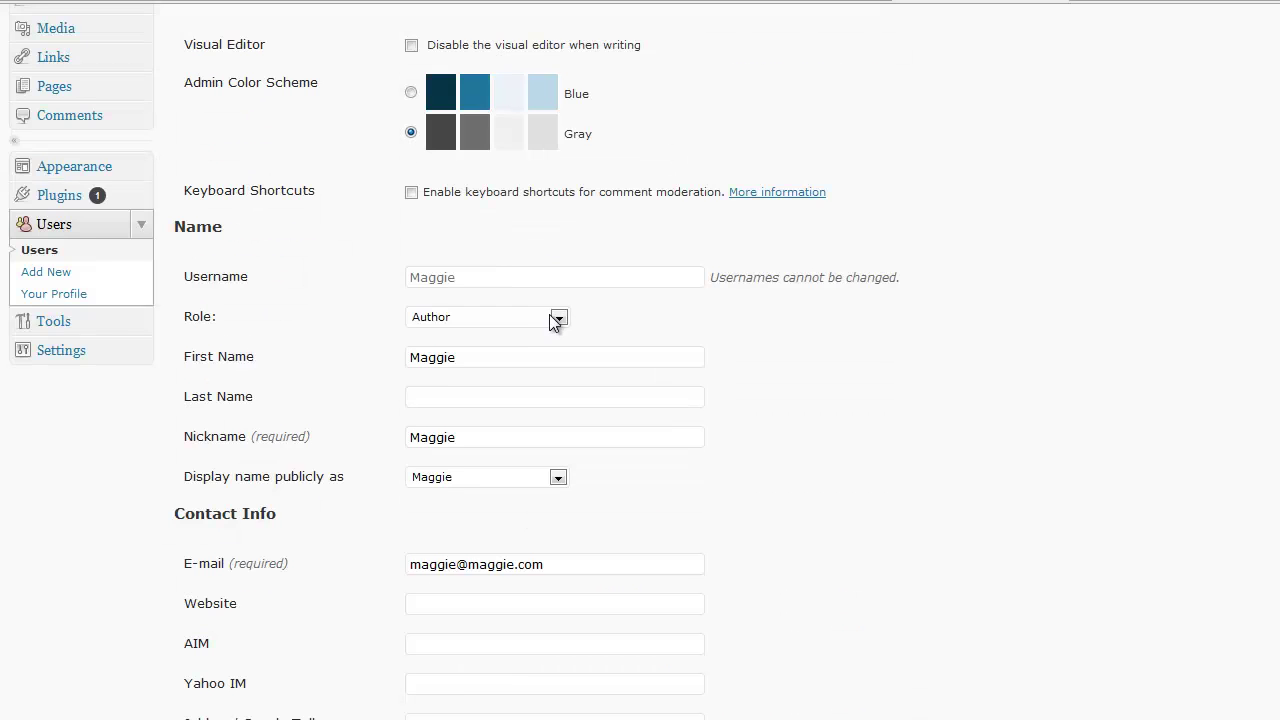
pyautogui.scroll(-2, 614, 380)
pyautogui.hotkey('alt', 'Left')
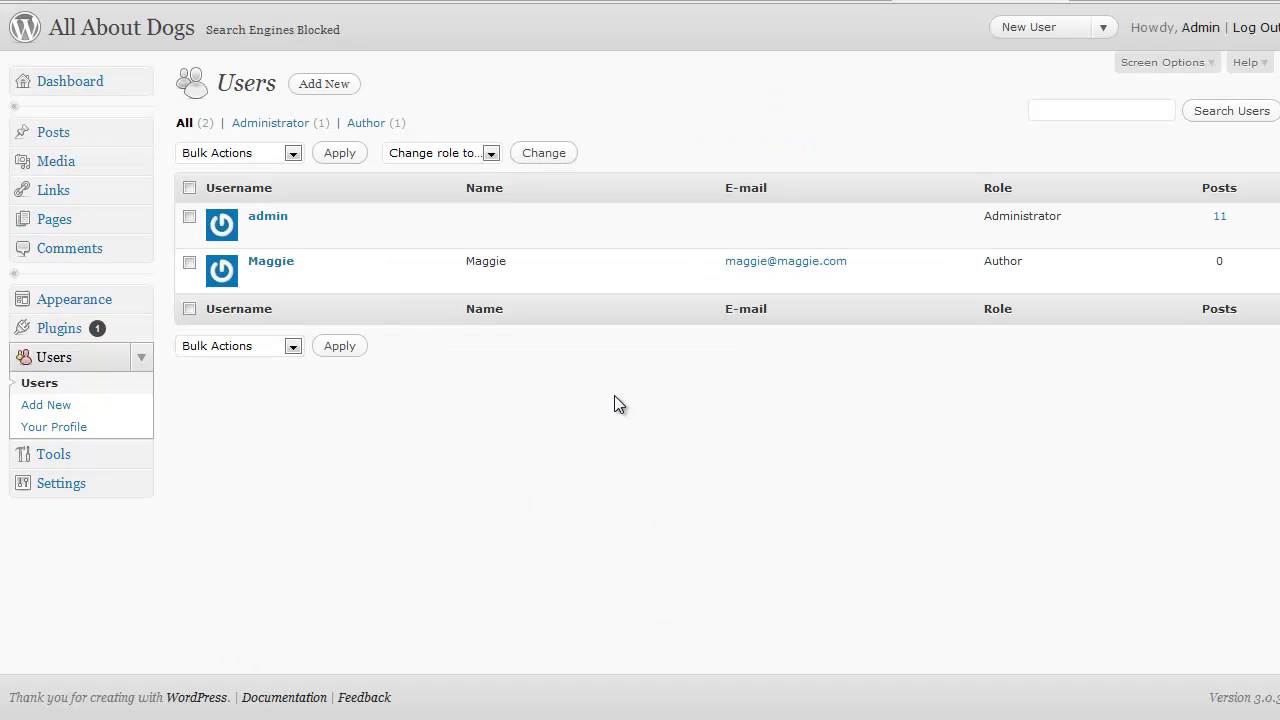
pyautogui.moveTo(440, 281)
# - Change the new user's role from Author to Administrator with the bulk role changer
pyautogui.click(190, 263)
pyautogui.click(490, 153)
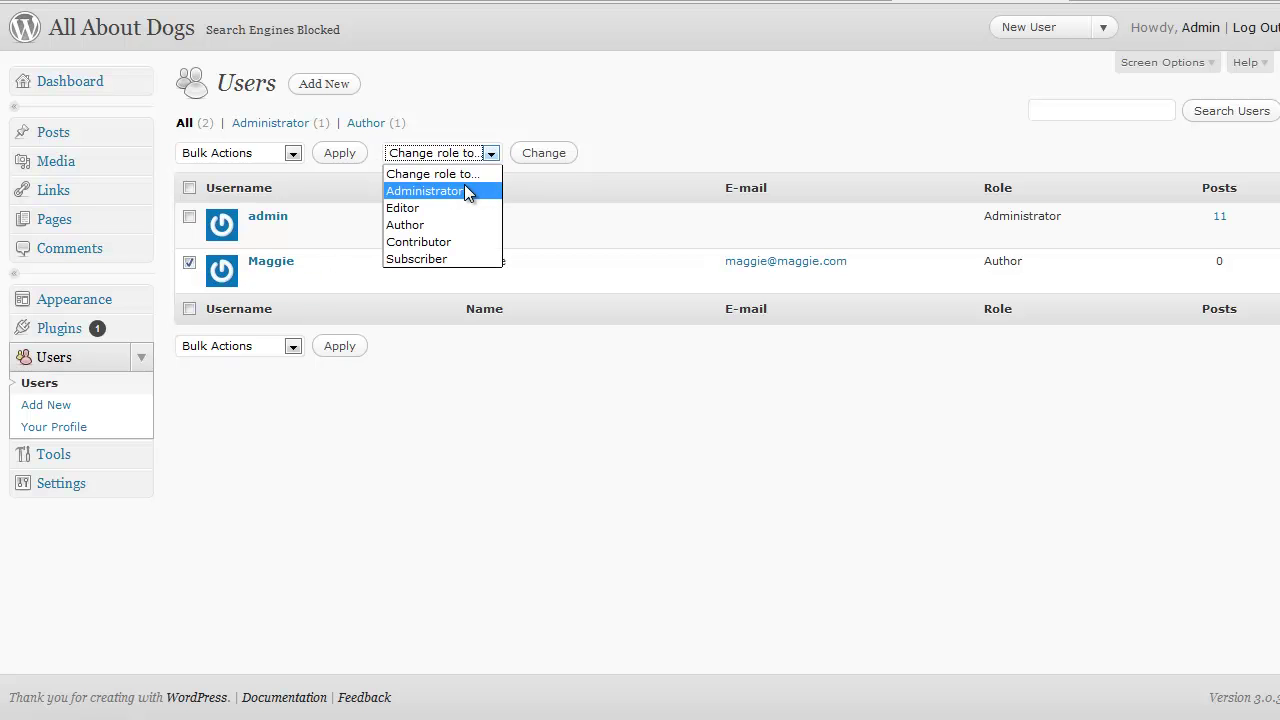
pyautogui.click(430, 191)
pyautogui.click(541, 155)
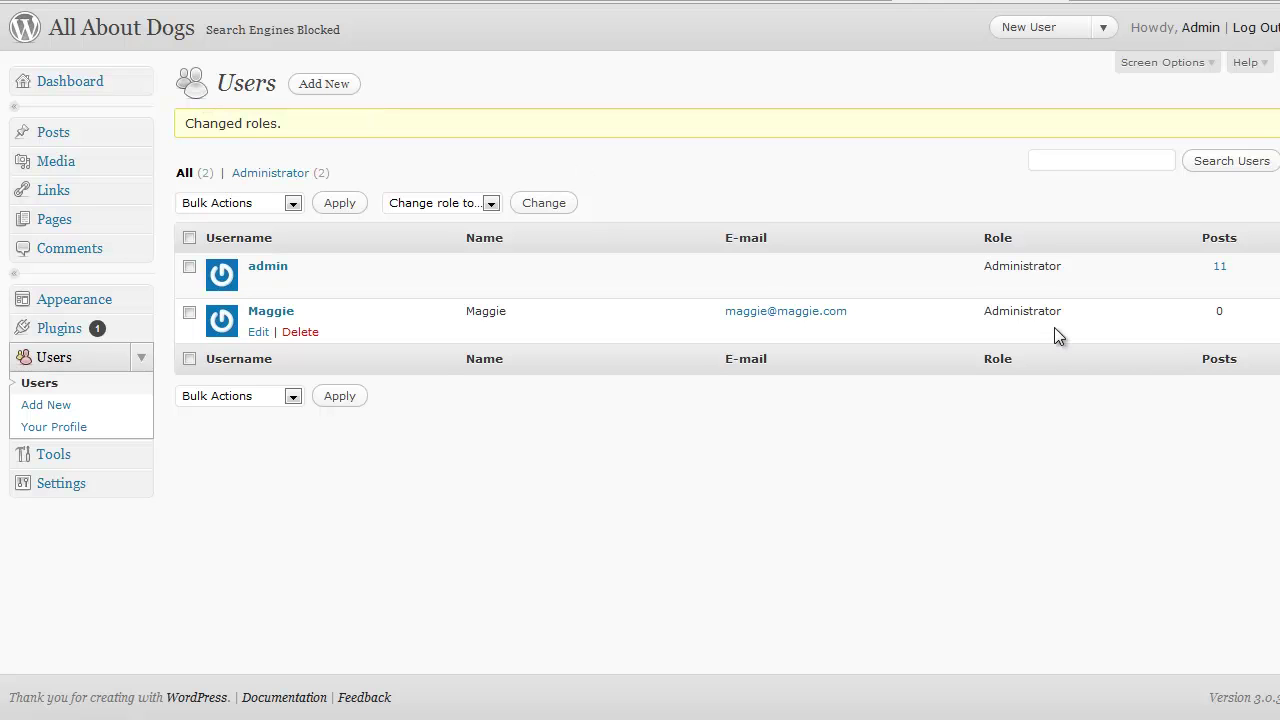
# - Switch the new user's role back to Author and highlight 'Author' in their row
pyautogui.click(190, 312)
pyautogui.click(489, 203)
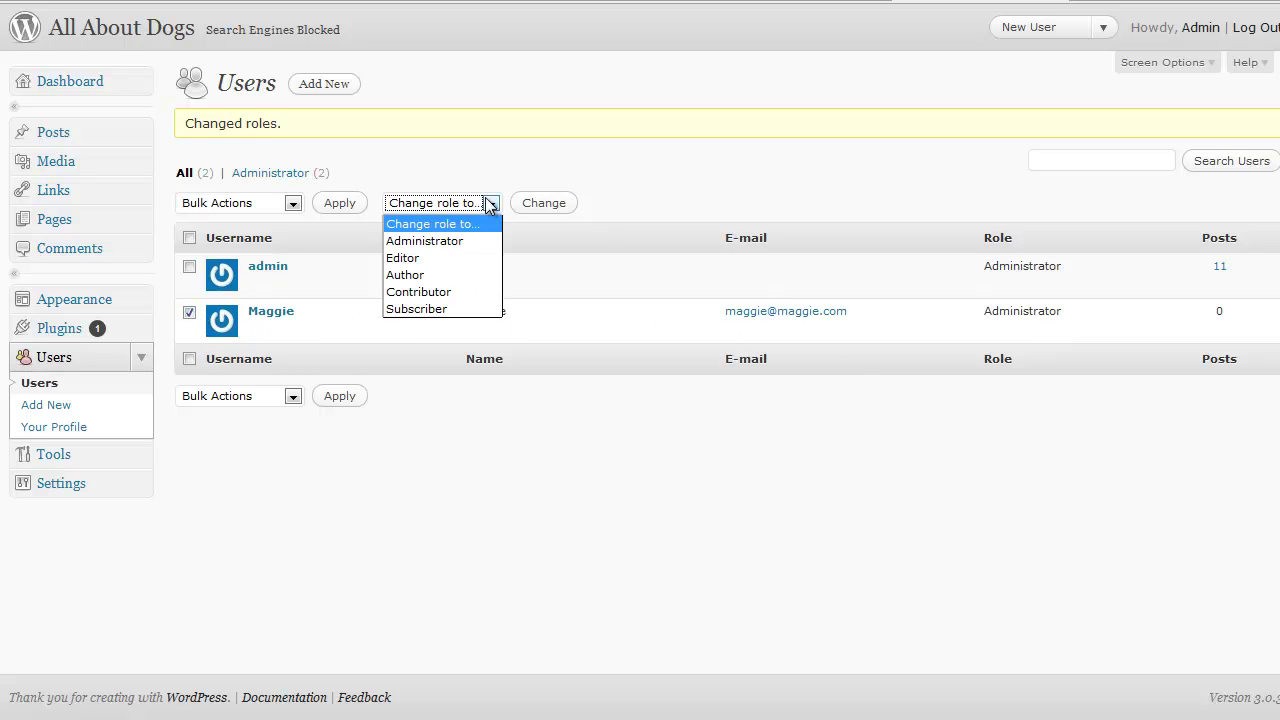
pyautogui.click(434, 276)
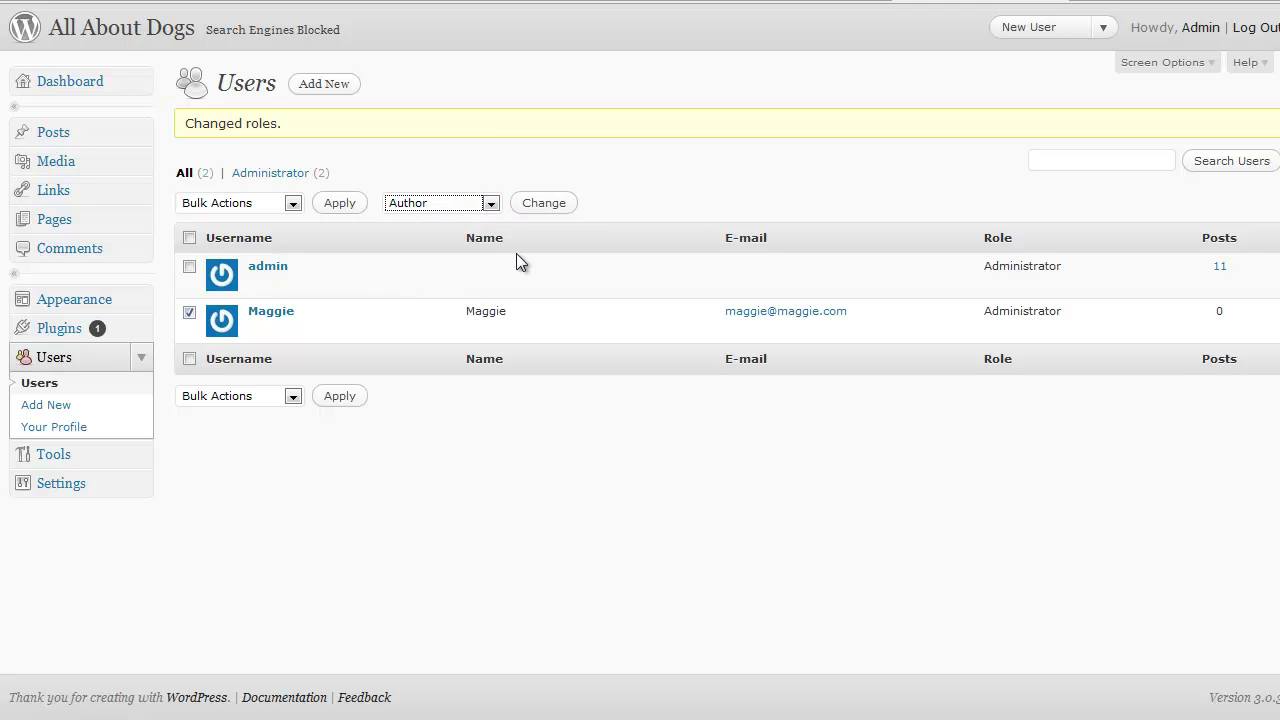
pyautogui.click(555, 205)
pyautogui.moveTo(986, 311); pyautogui.dragTo(1033, 320)
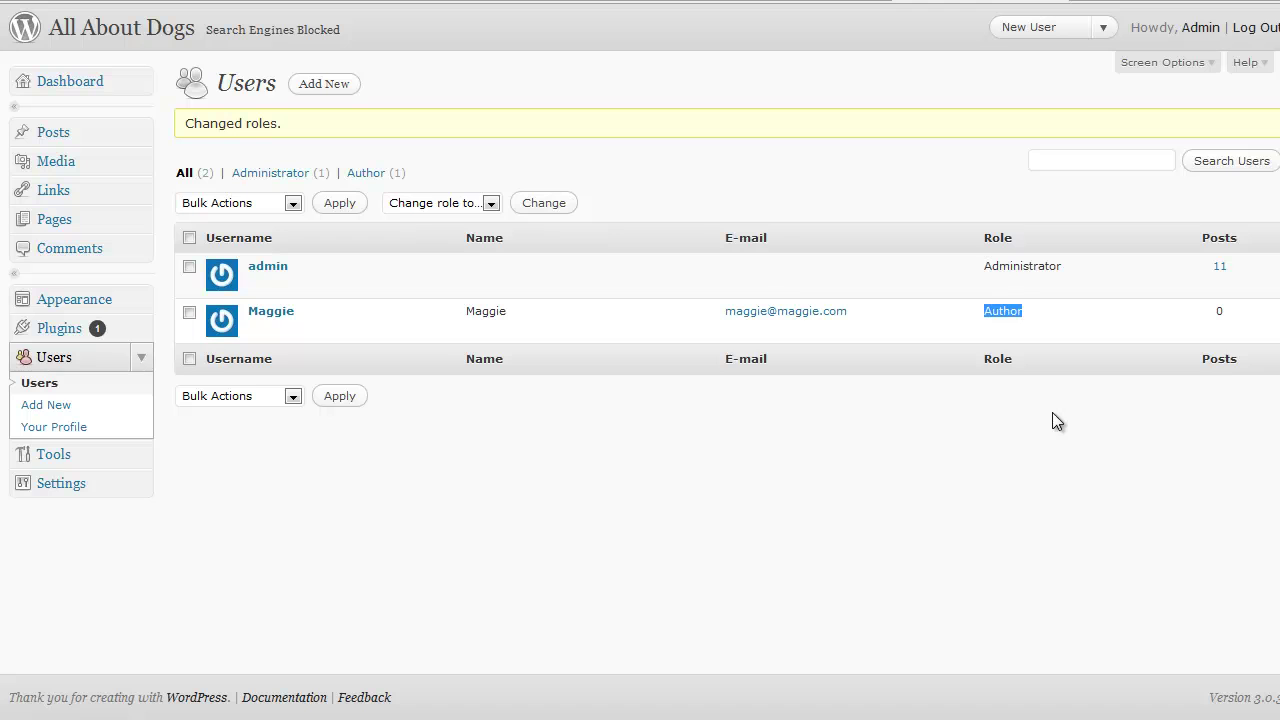
pyautogui.click(1018, 429)
pyautogui.click(60, 404)
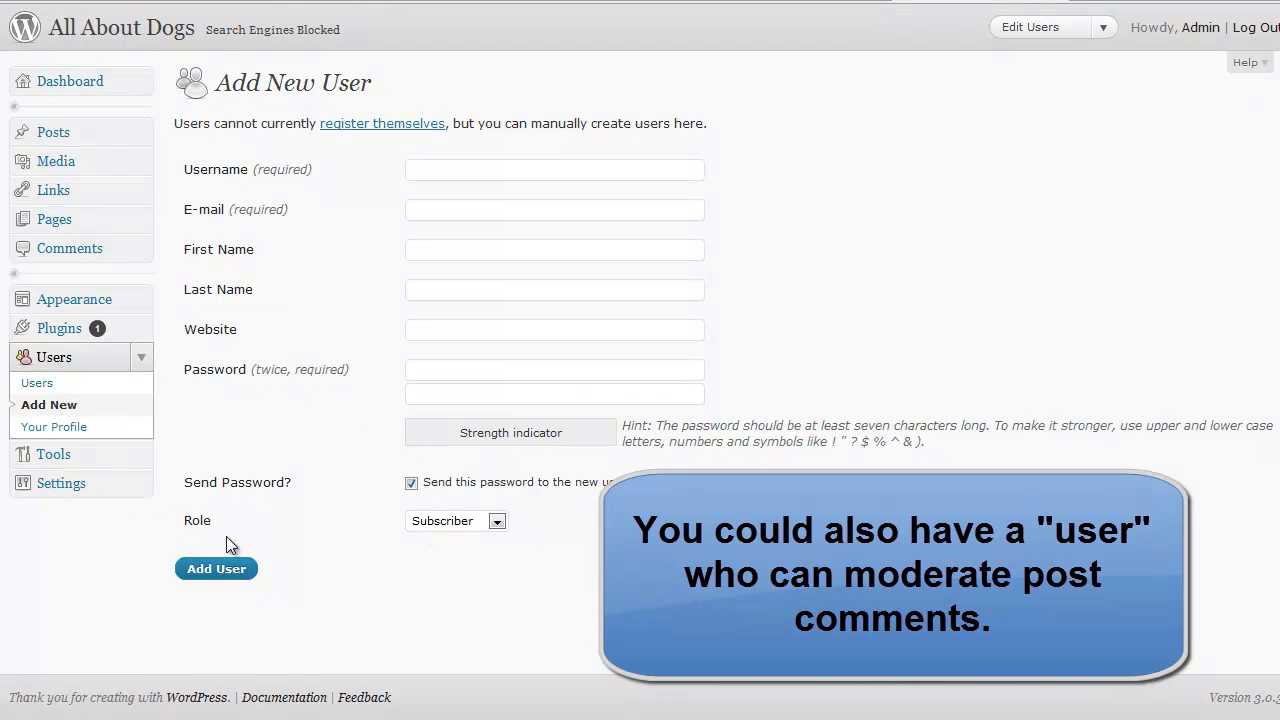
pyautogui.click(496, 521)
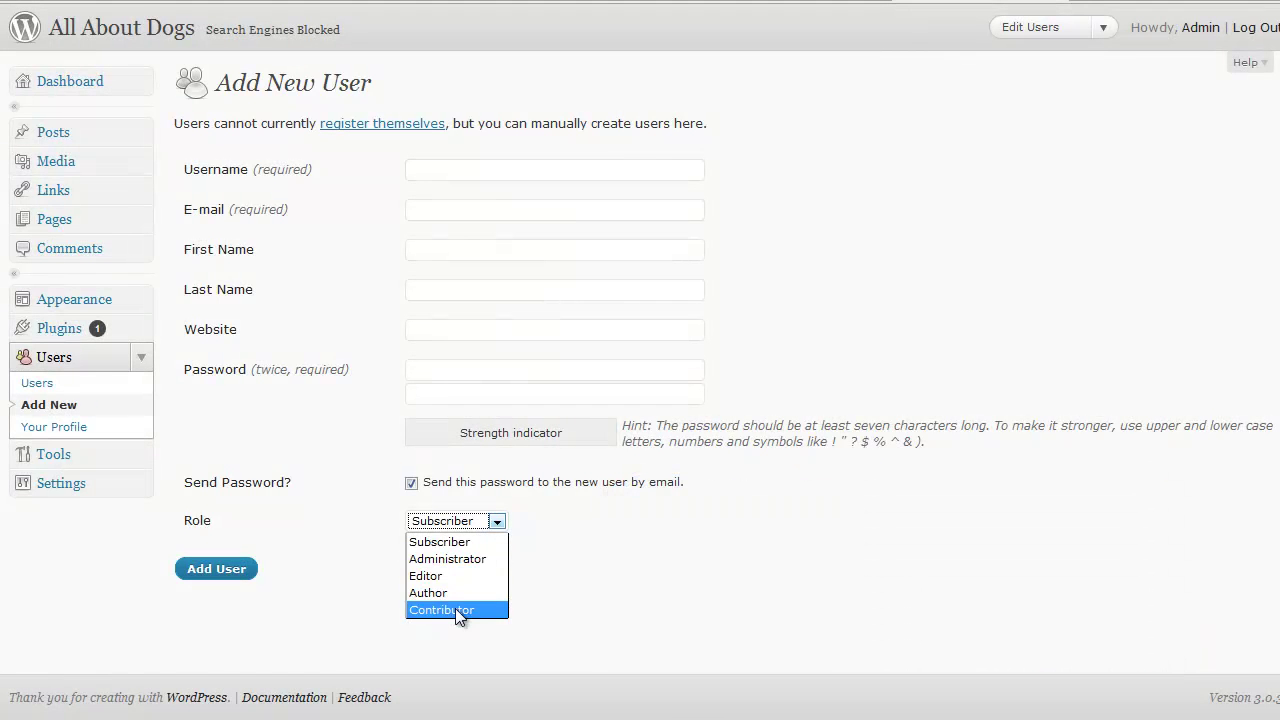
pyautogui.click(82, 361)
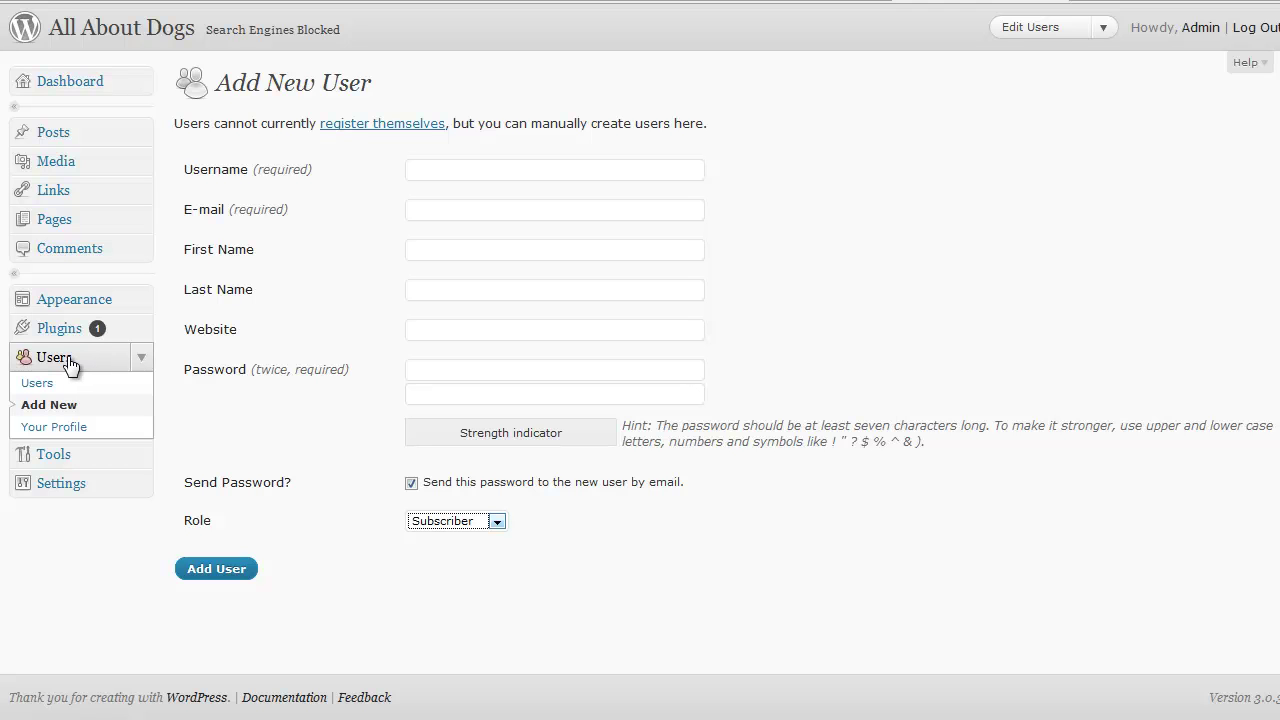
pyautogui.click(55, 386)
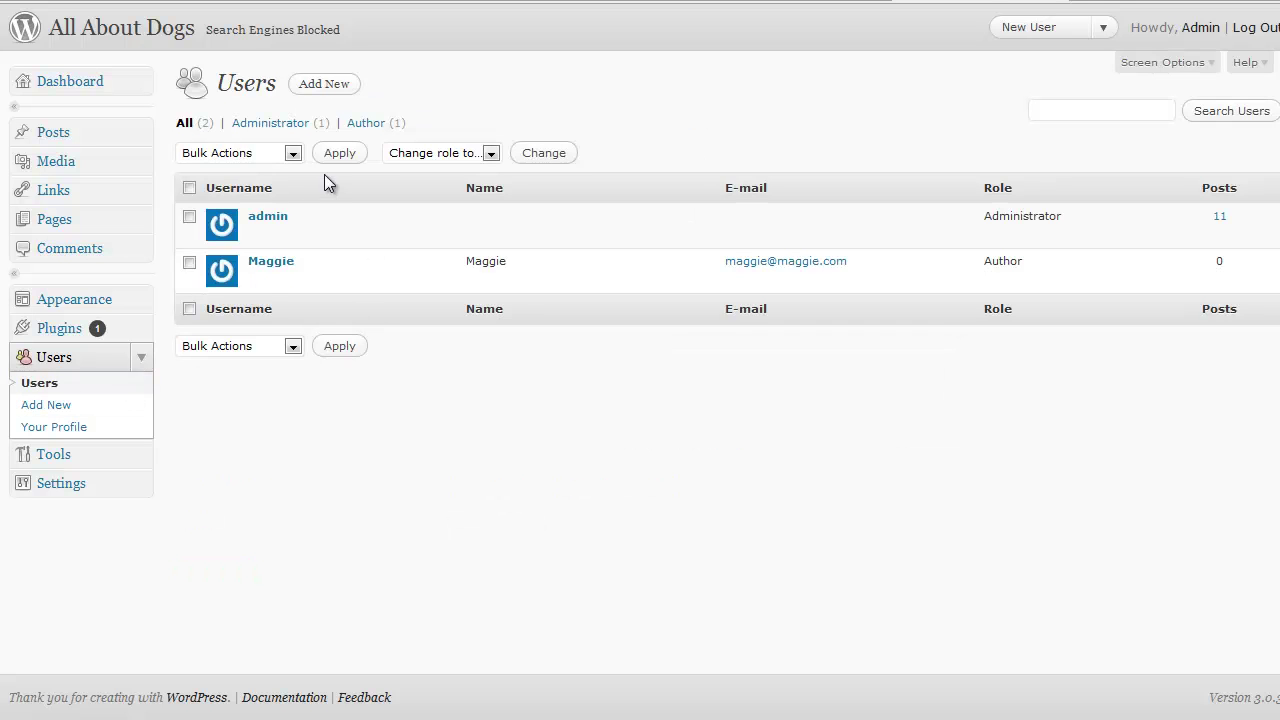
# - Delete the new Author account from its row, choosing to delete their posts and links
pyautogui.moveTo(258, 264)
pyautogui.moveTo(320, 257)
pyautogui.click(300, 283)
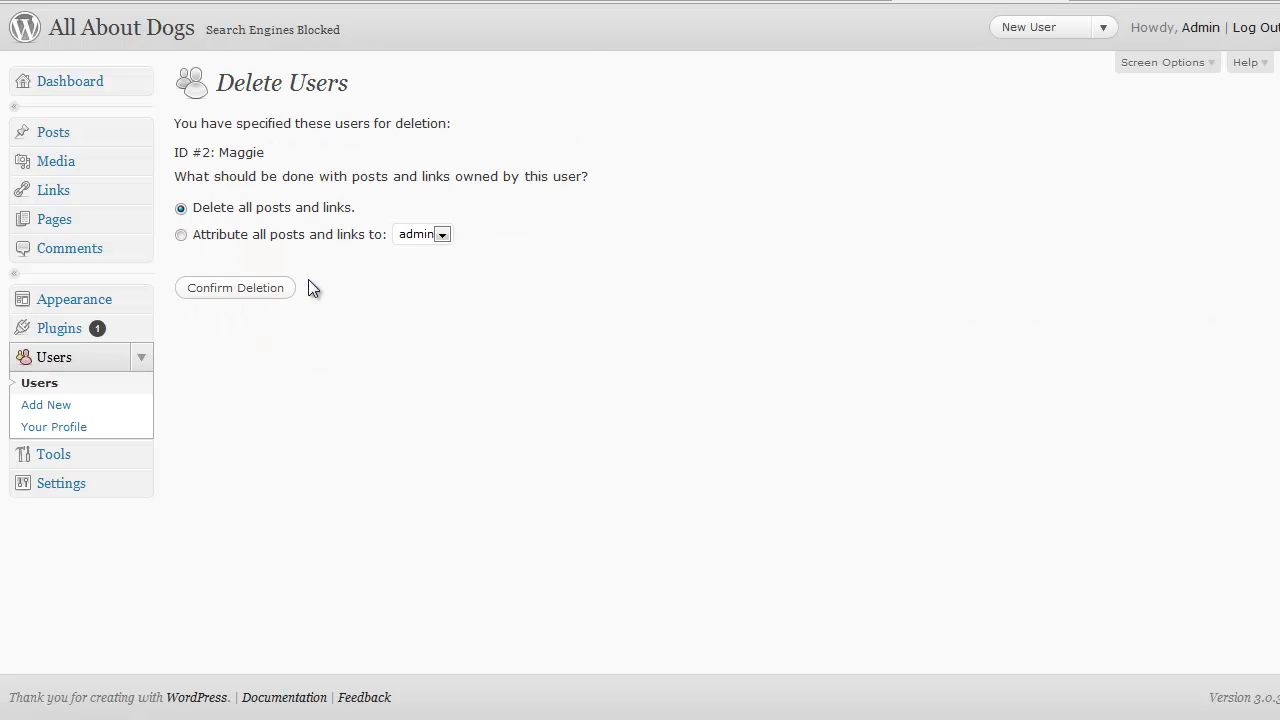
pyautogui.click(253, 290)
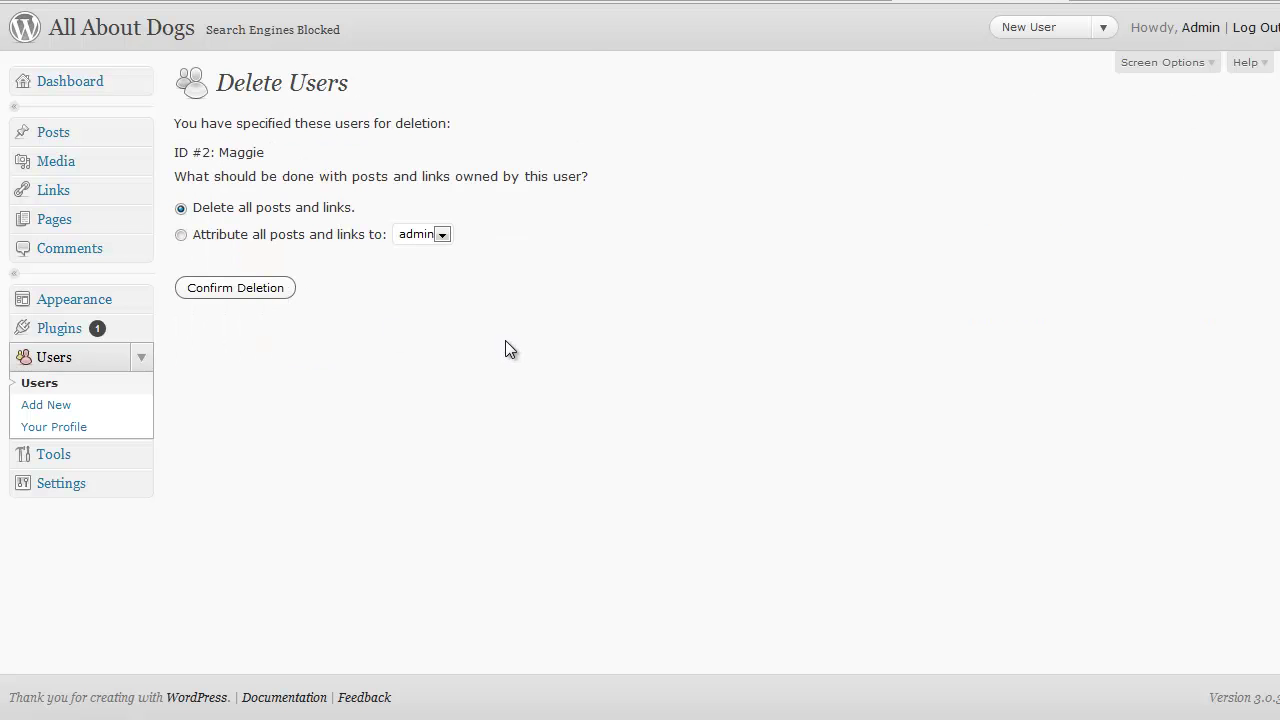